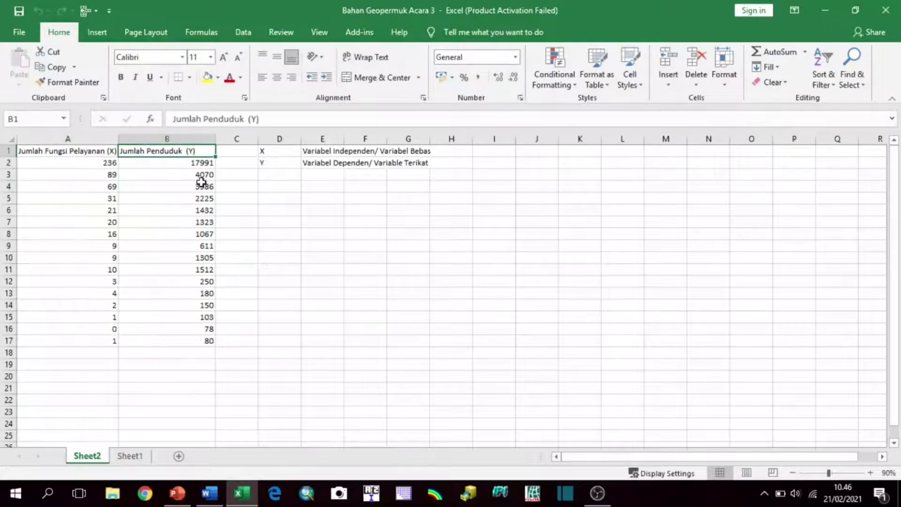
Insert an X Y scatter chart from A1:B17, using the variant that plots Jumlah Penduduk (Y) against Jumlah Fungsi Pelayanan (X)
drag(98, 155, 210, 341)
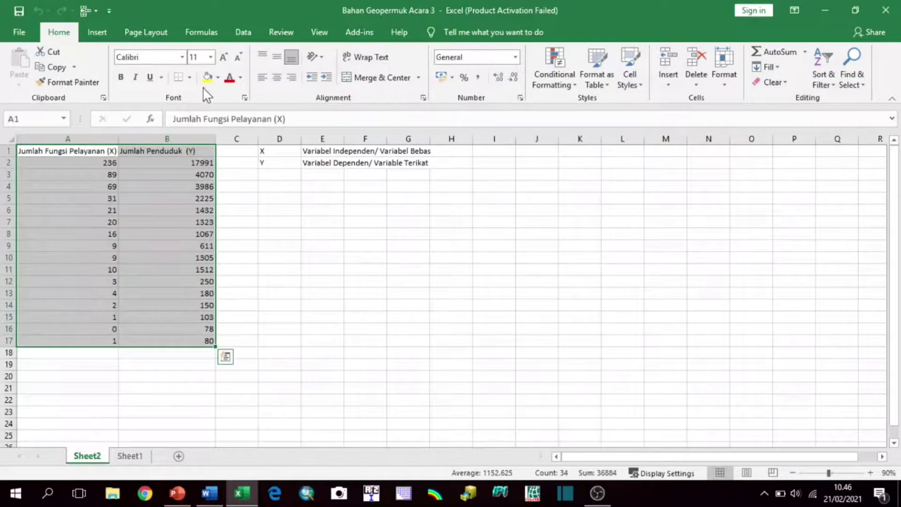
click(96, 31)
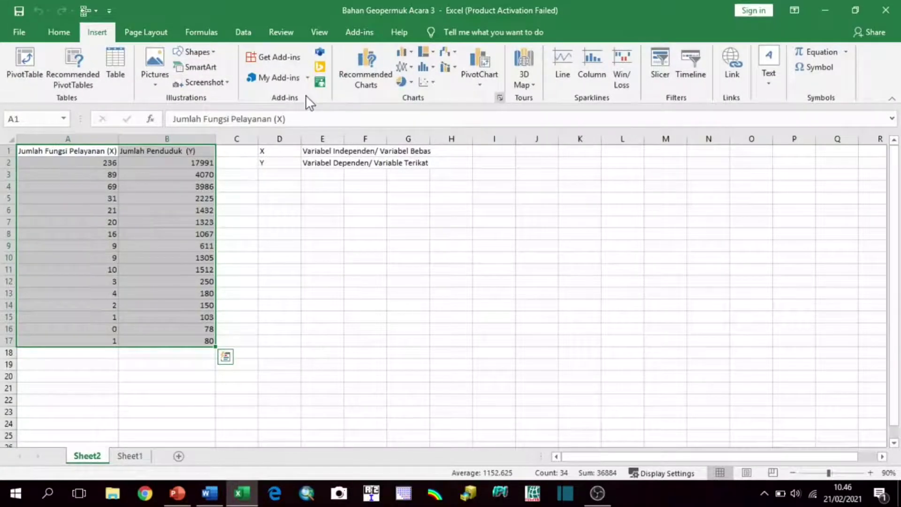
click(366, 70)
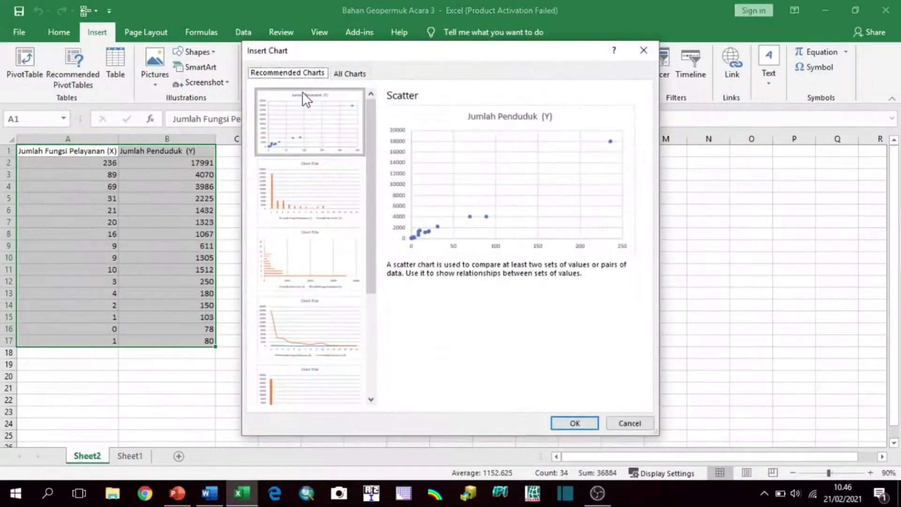
click(364, 74)
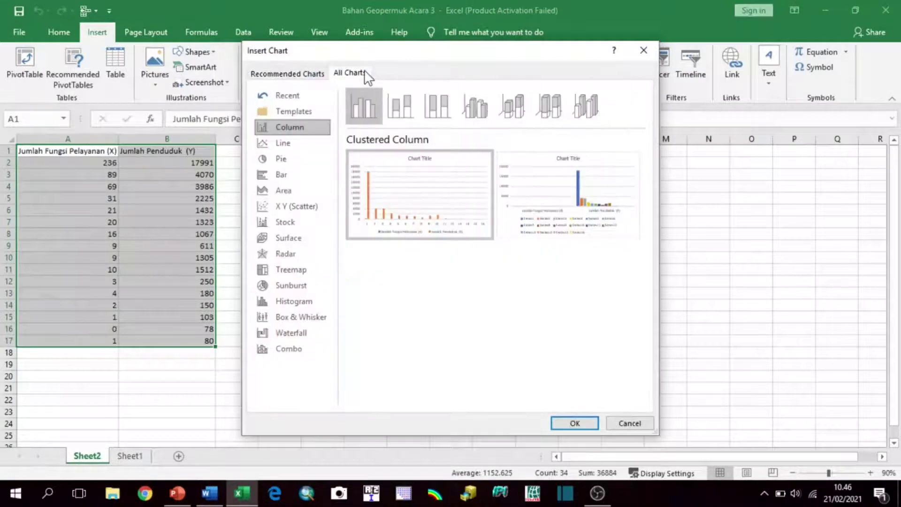
click(297, 206)
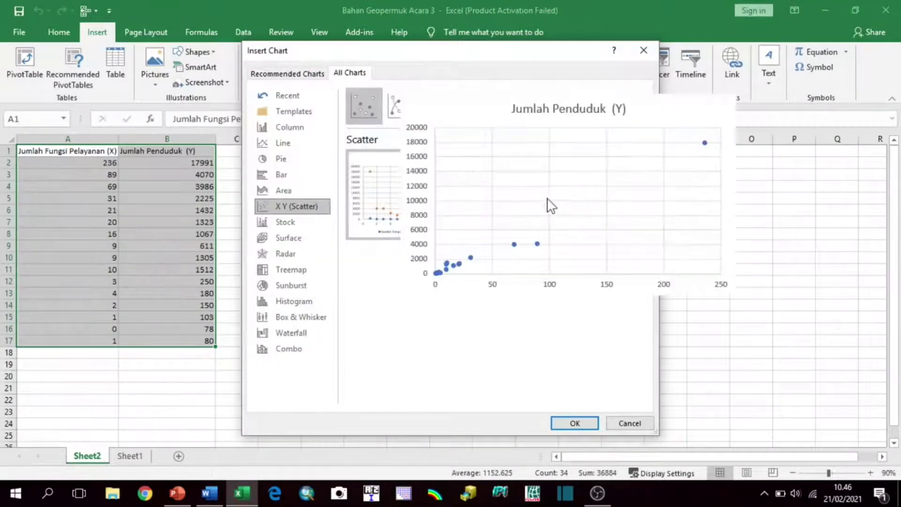
click(556, 206)
click(574, 421)
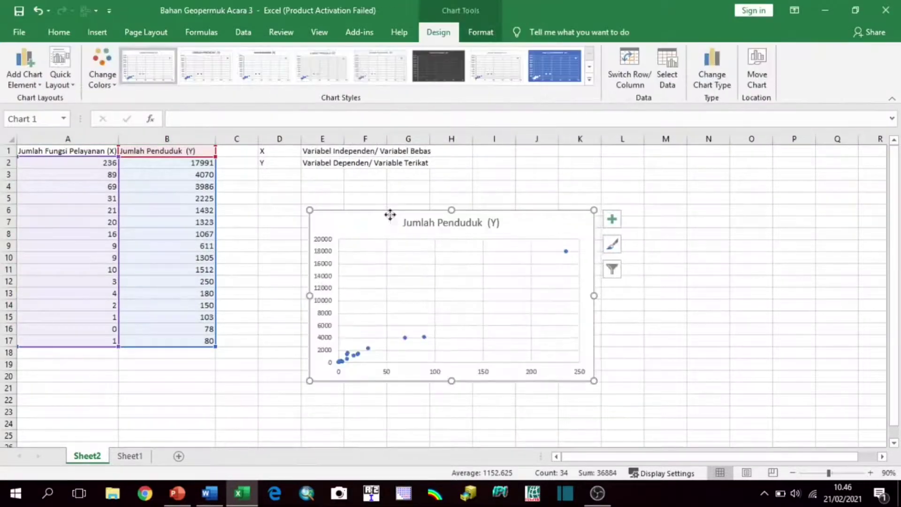
drag(389, 216, 386, 211)
click(469, 221)
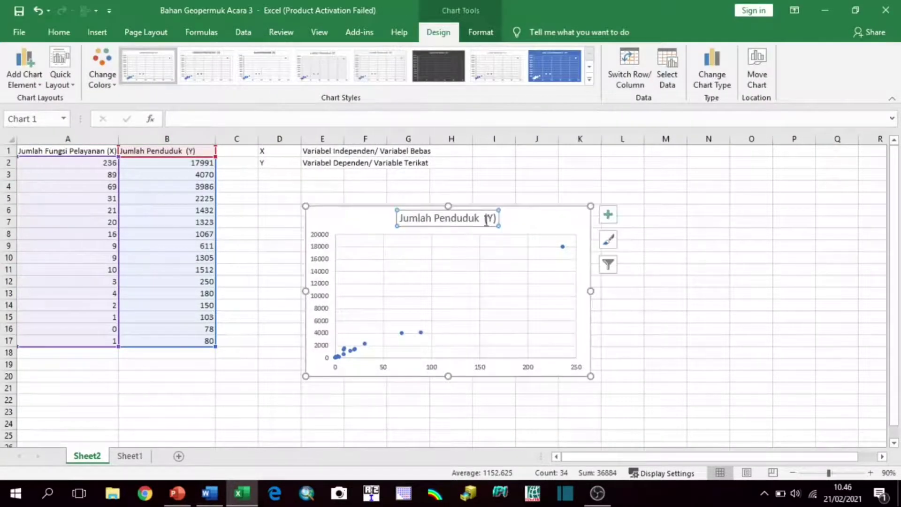
click(527, 226)
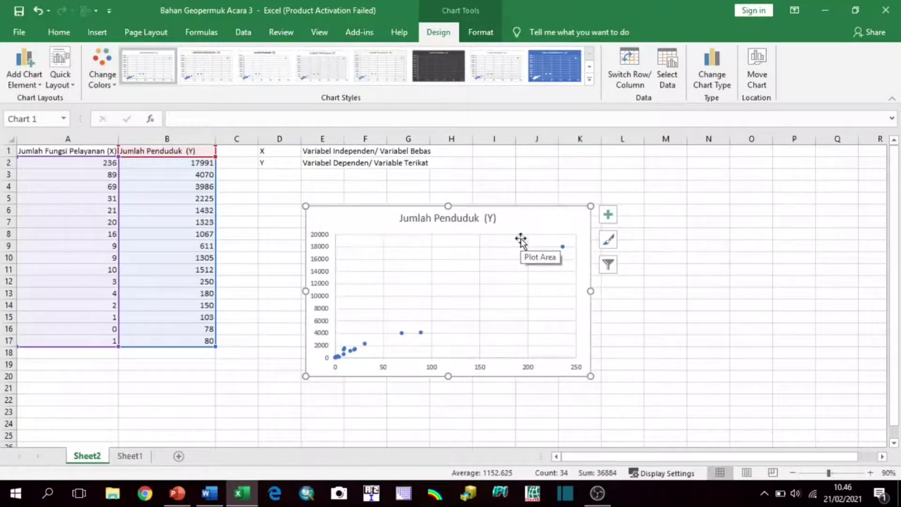
Set the scatter chart's vertical axis to a logarithmic scale with base 10
click(326, 280)
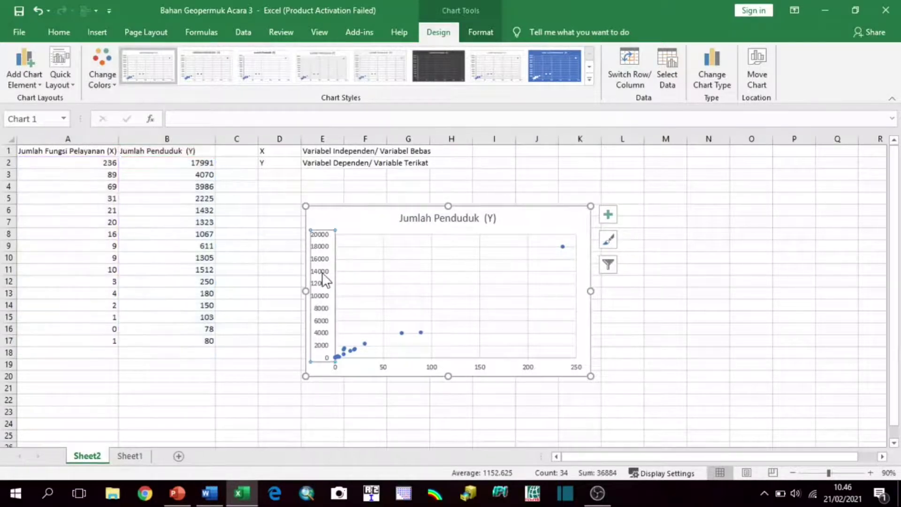
right_click(326, 281)
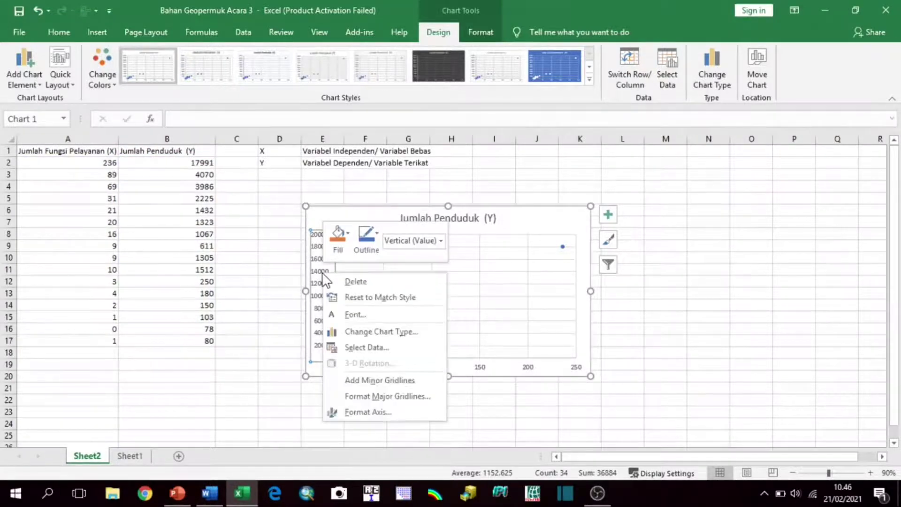
click(341, 288)
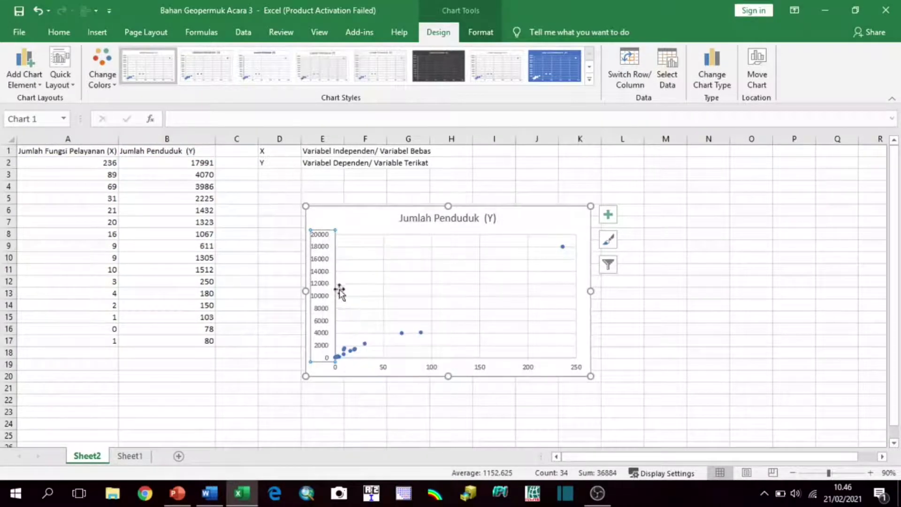
click(326, 262)
right_click(322, 266)
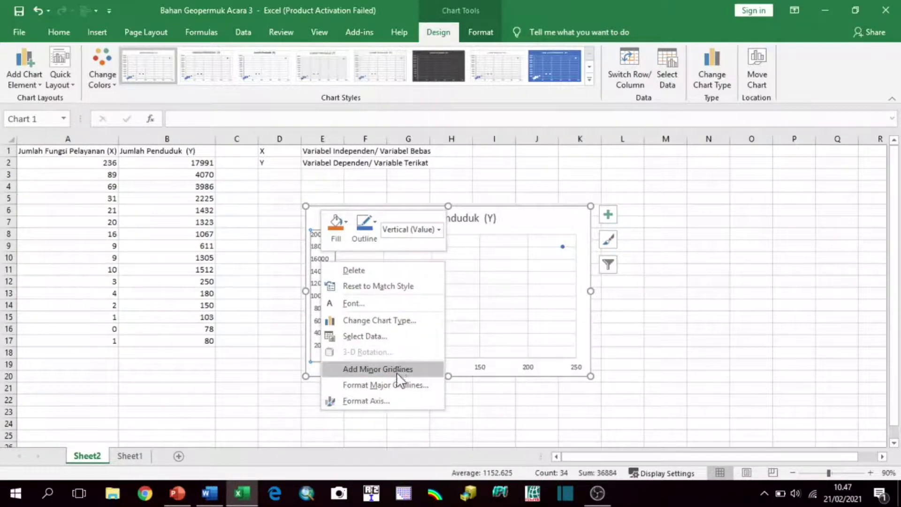
click(396, 399)
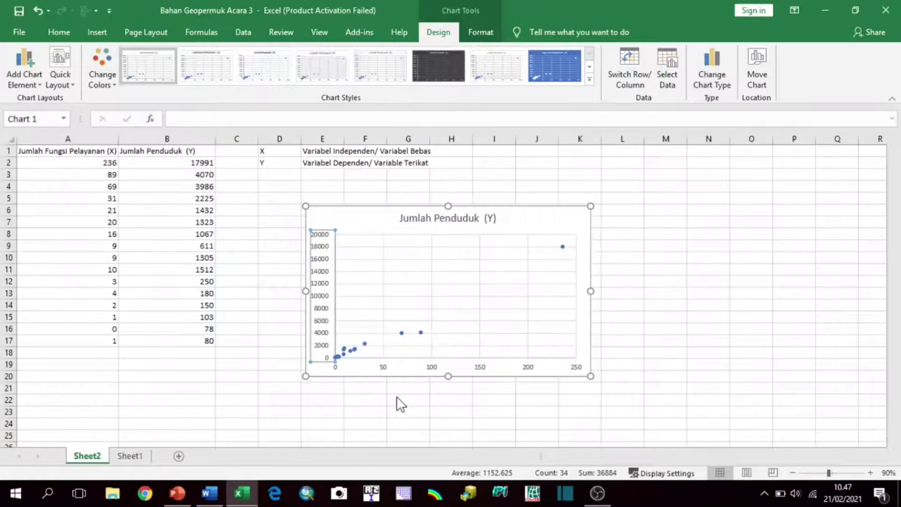
scroll(786, 401, down, 3)
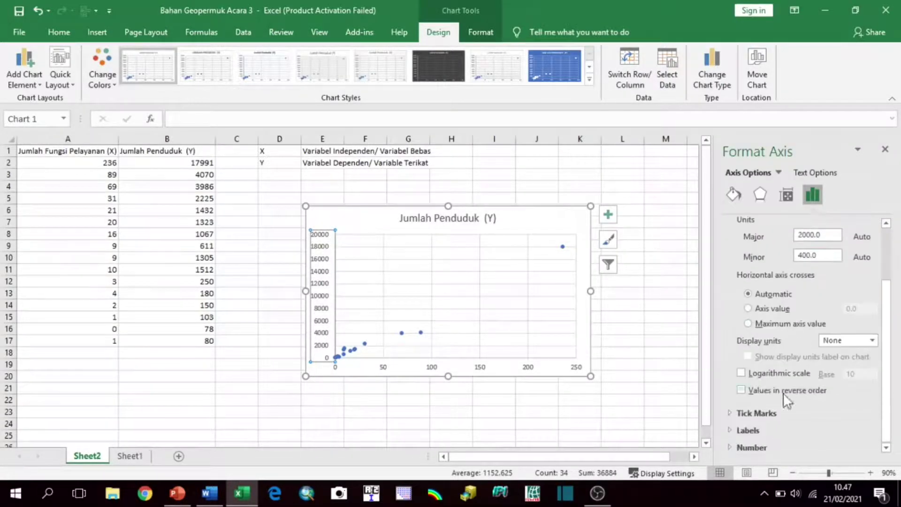
click(747, 376)
Set the chart's horizontal axis to a logarithmic scale with base 10 and finish the axis formatting
click(494, 361)
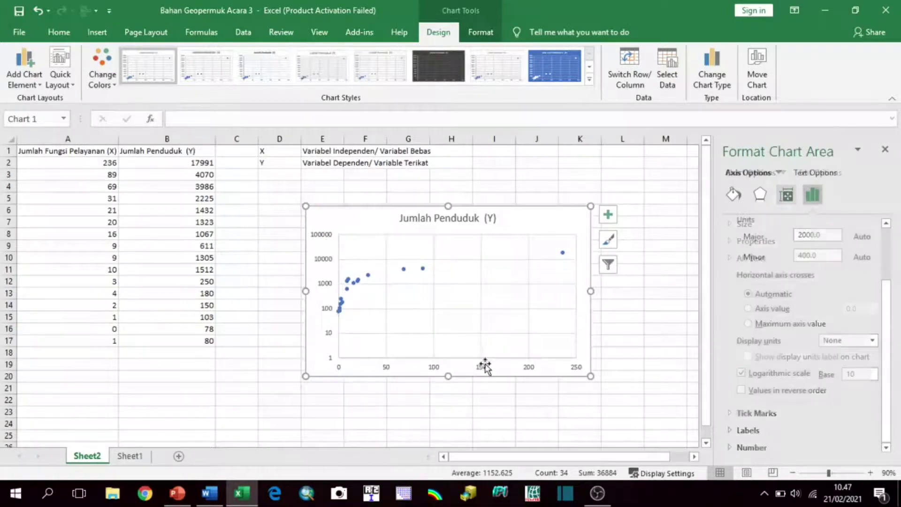
click(485, 366)
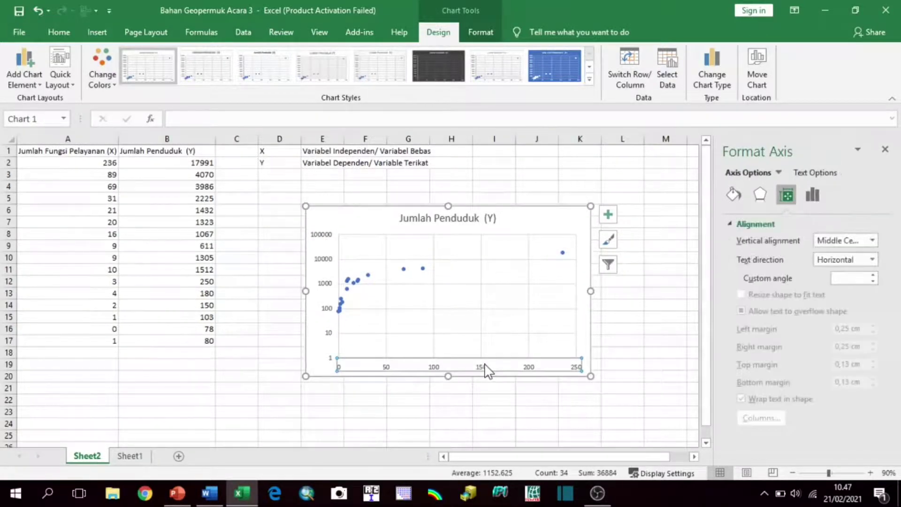
right_click(485, 368)
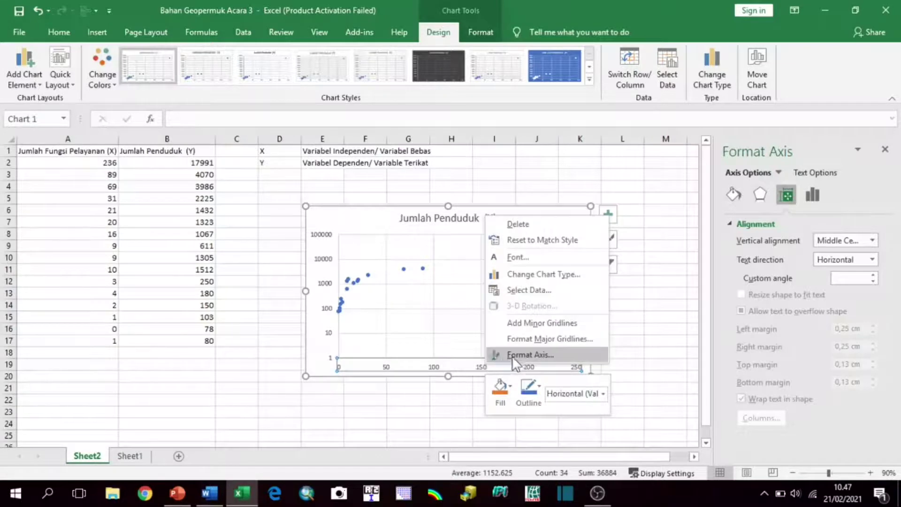
click(542, 357)
scroll(753, 356, down, 3)
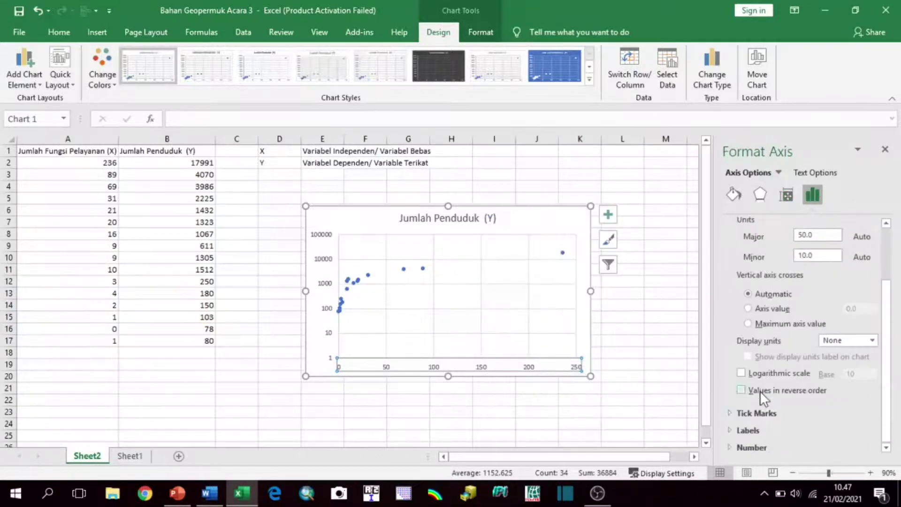
click(741, 372)
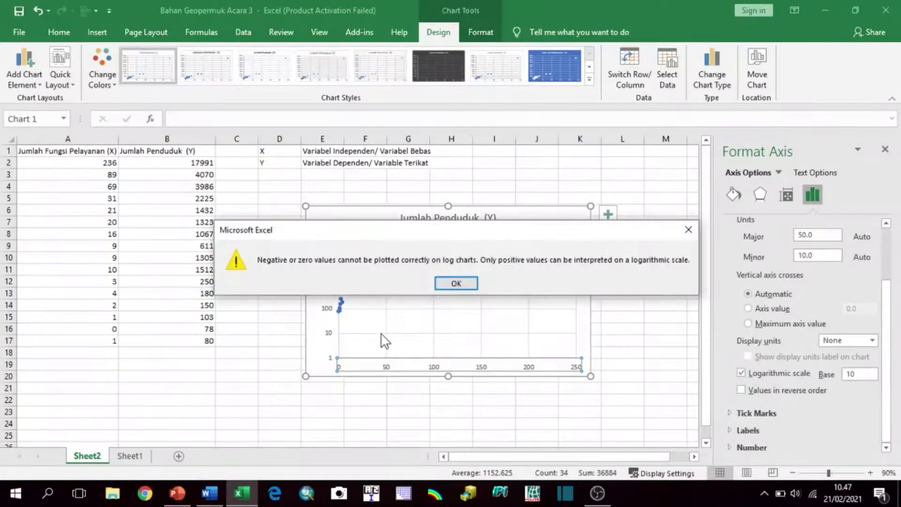
click(477, 284)
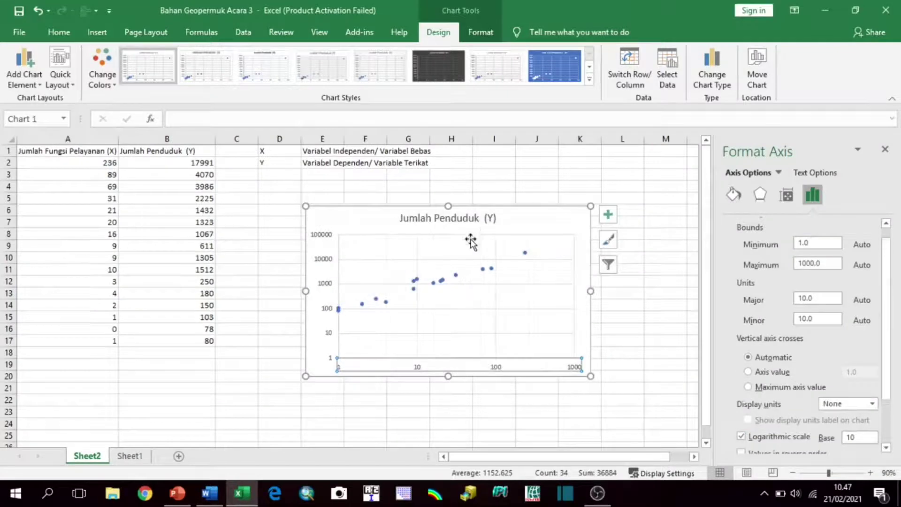
click(885, 156)
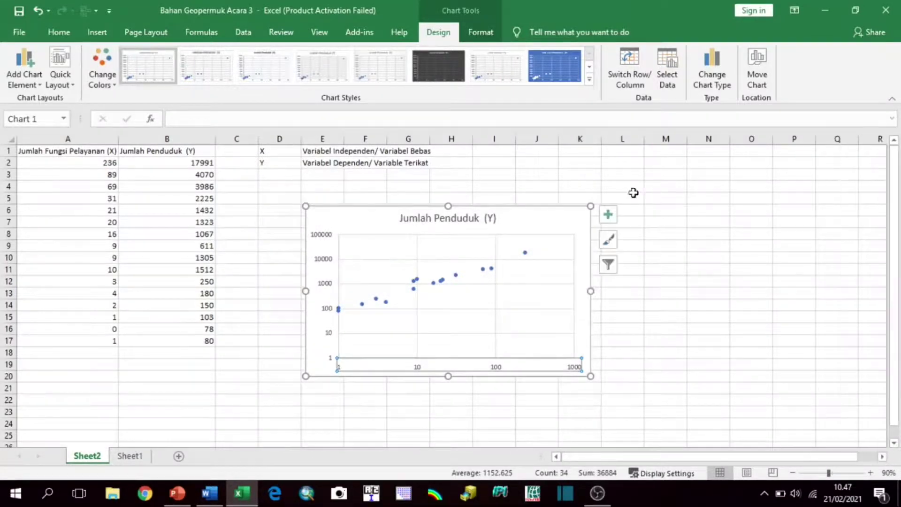
click(507, 251)
click(621, 280)
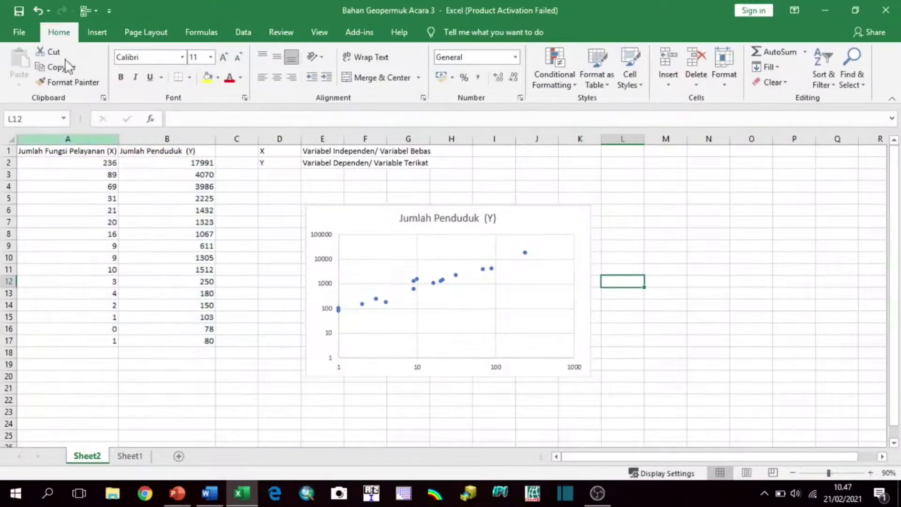
click(477, 268)
click(542, 227)
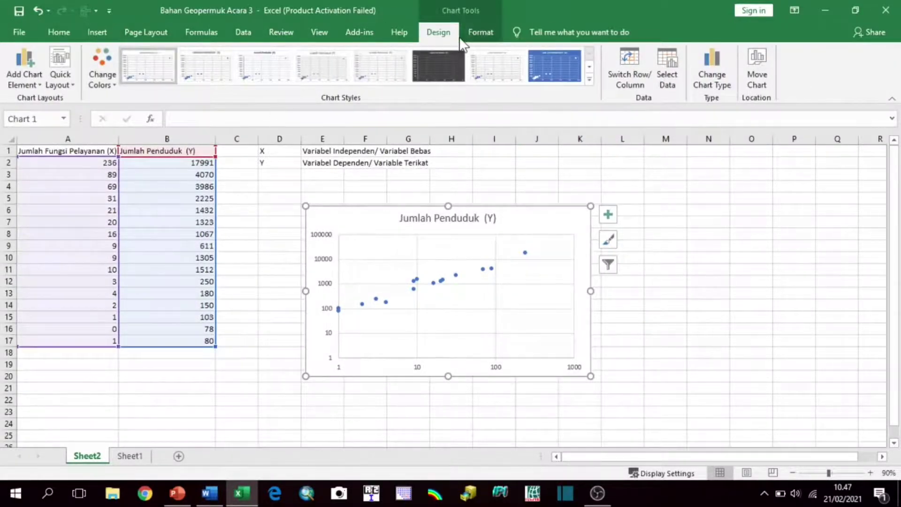
click(481, 32)
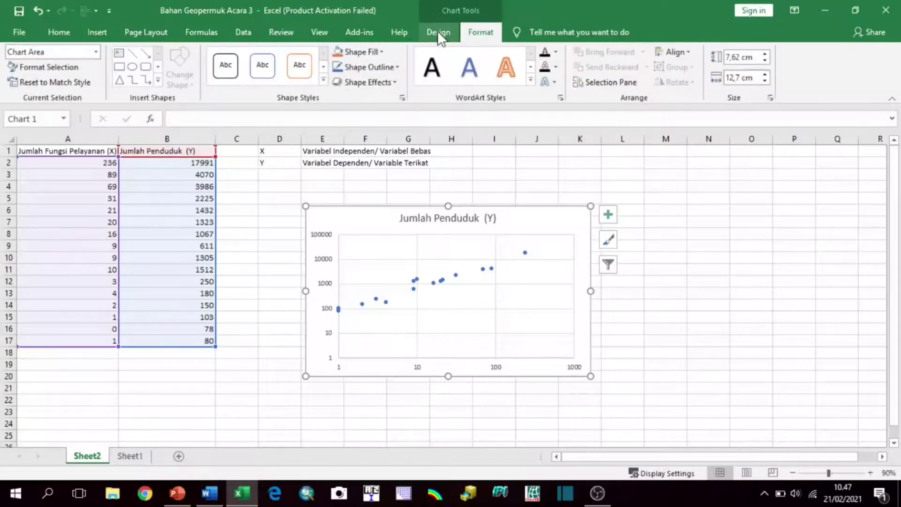
click(438, 31)
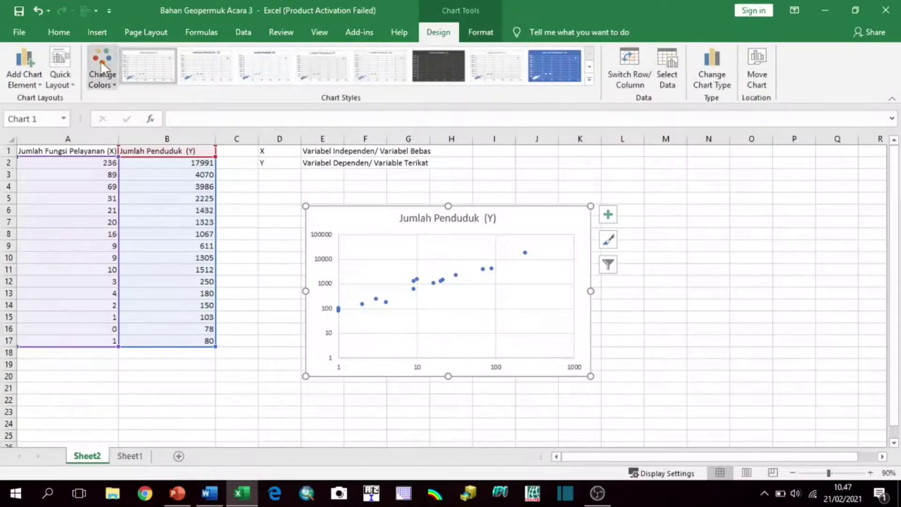
click(70, 77)
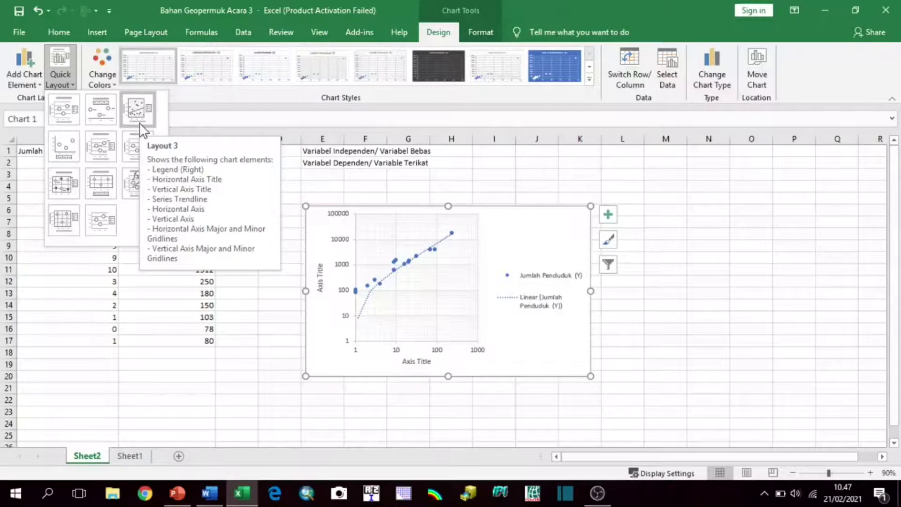
click(667, 183)
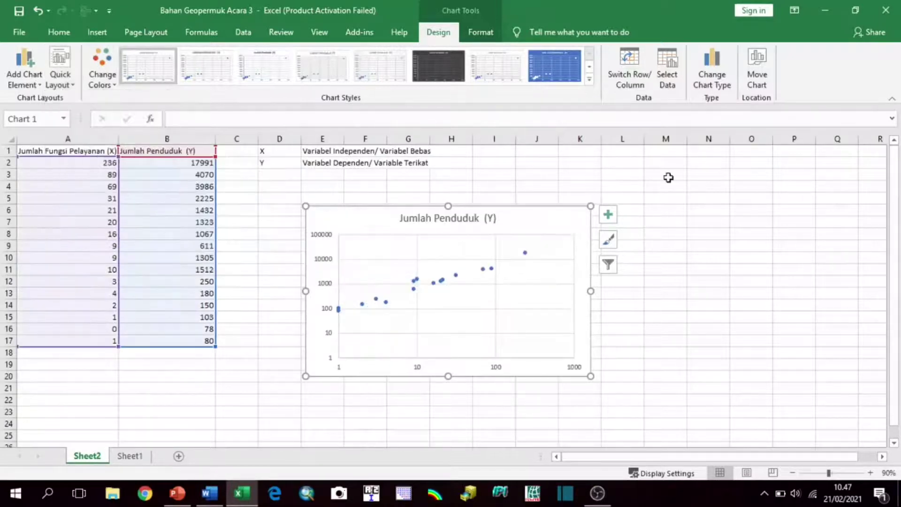
Add a linear trendline to the Jumlah Penduduk (Y) data series
click(444, 280)
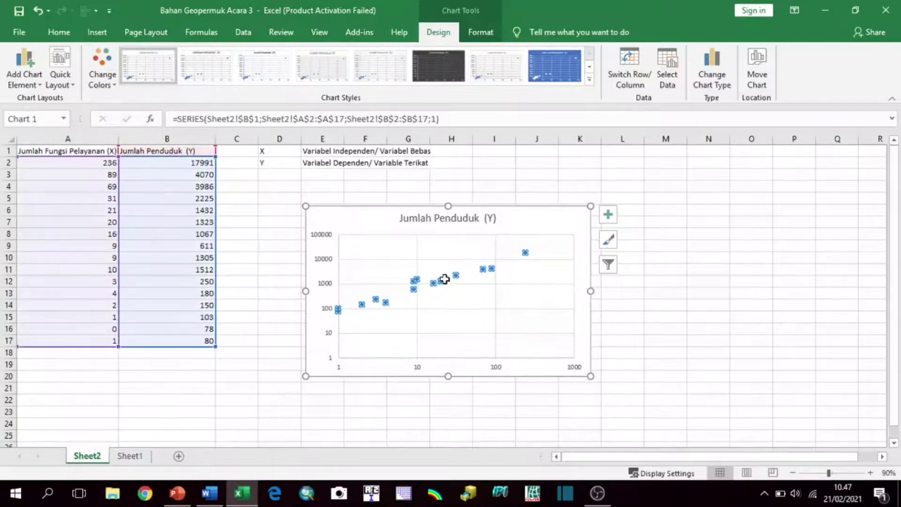
right_click(444, 278)
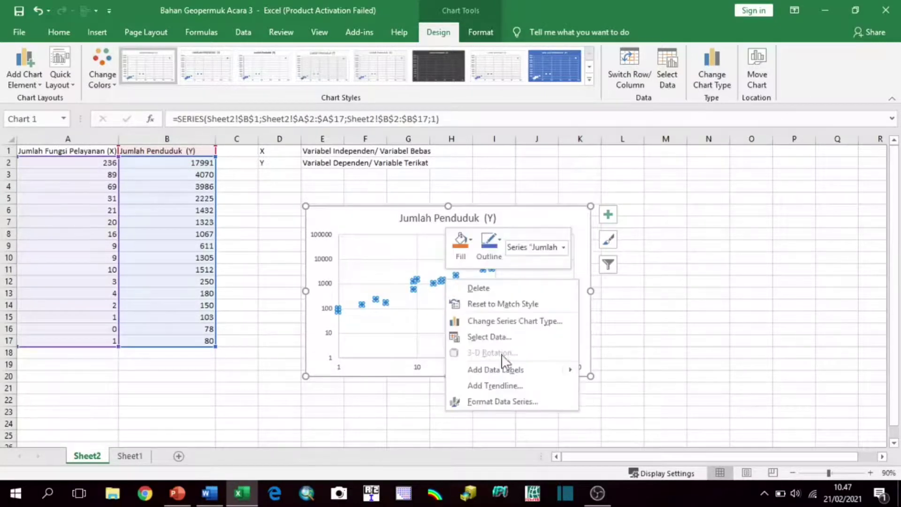
click(510, 385)
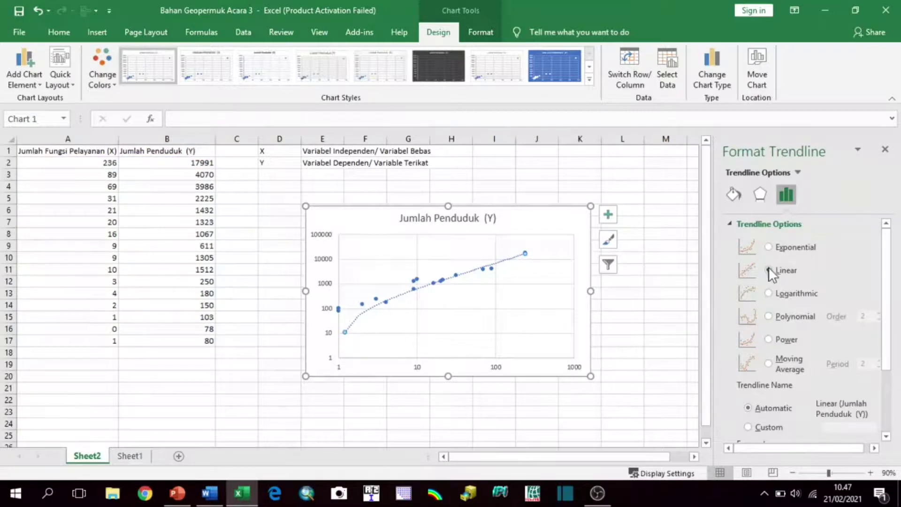
scroll(770, 273, down, 1)
scroll(771, 273, up, 1)
scroll(771, 274, down, 3)
scroll(771, 273, down, 1)
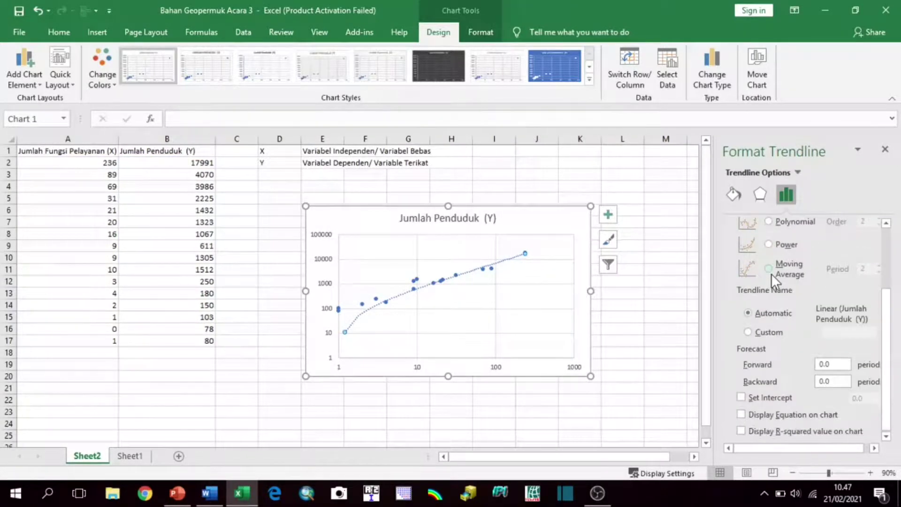
Display the trendline's equation and R-squared value on the chart, and enlarge the chart to start in column C just below row 2
click(742, 415)
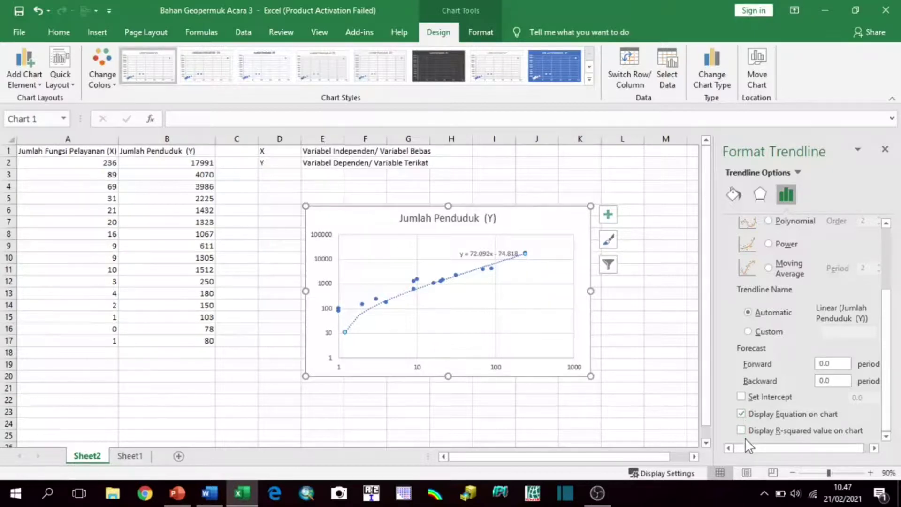
click(744, 433)
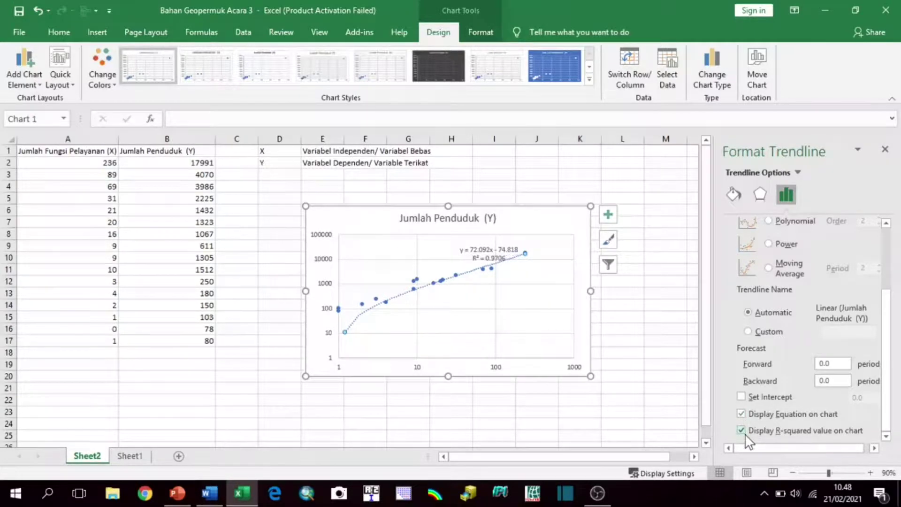
click(885, 149)
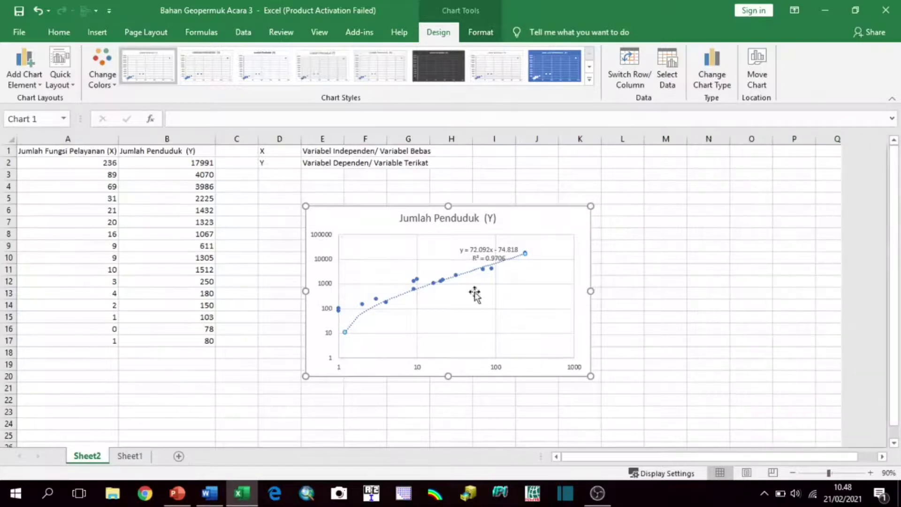
drag(306, 206, 228, 170)
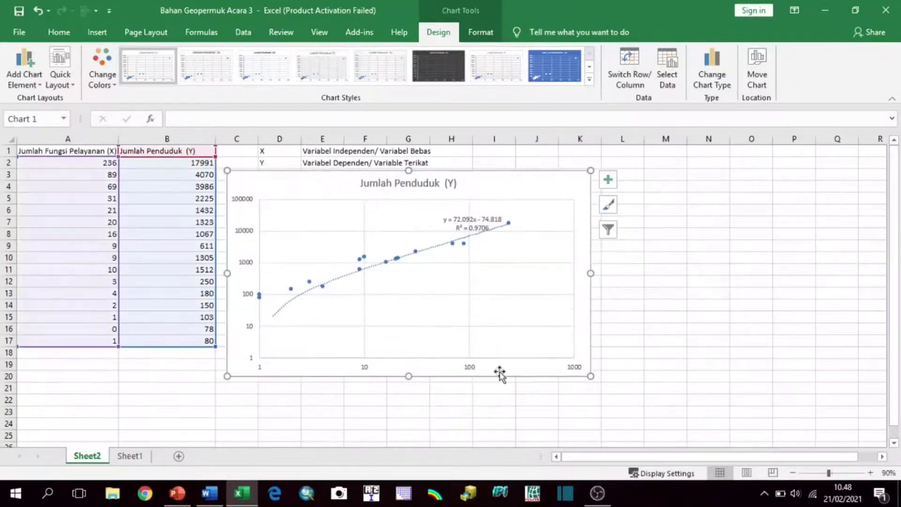
Enlarge the scatter chart so it reaches down to about row 23, and shift it sideways to start in column D
drag(592, 377, 736, 417)
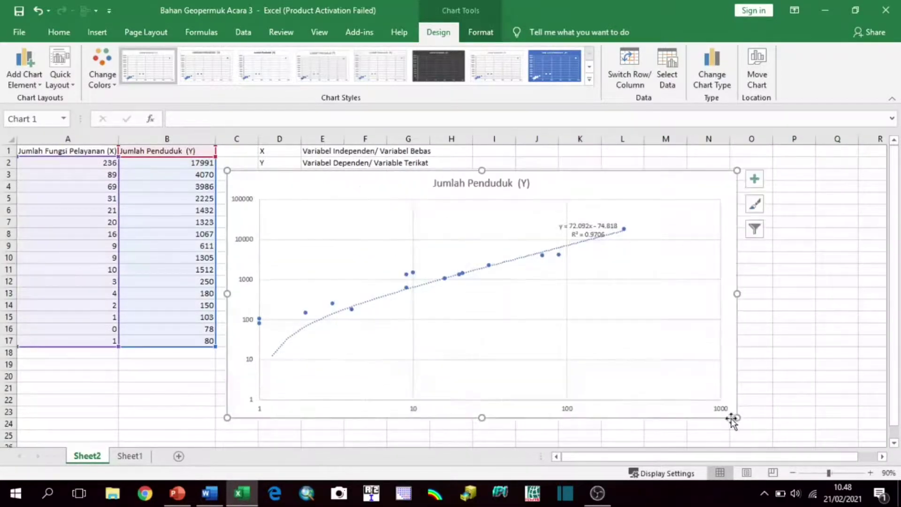
click(250, 246)
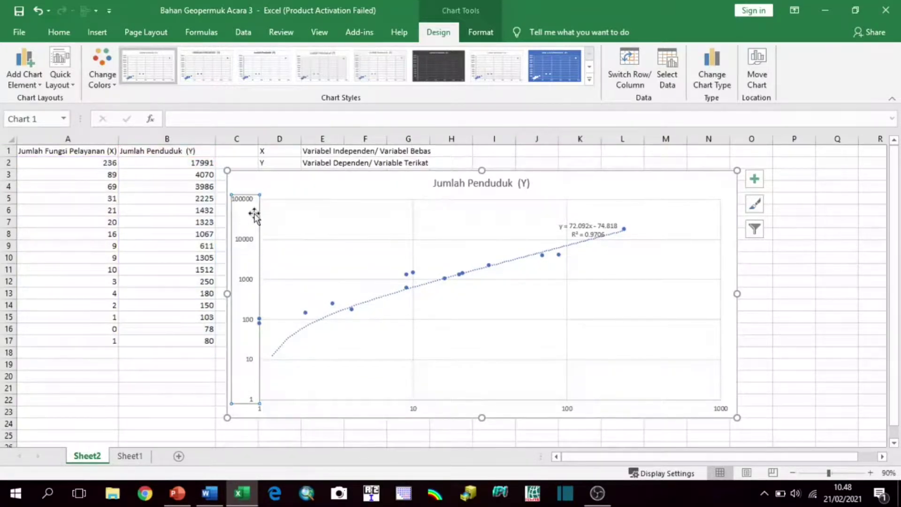
right_click(255, 292)
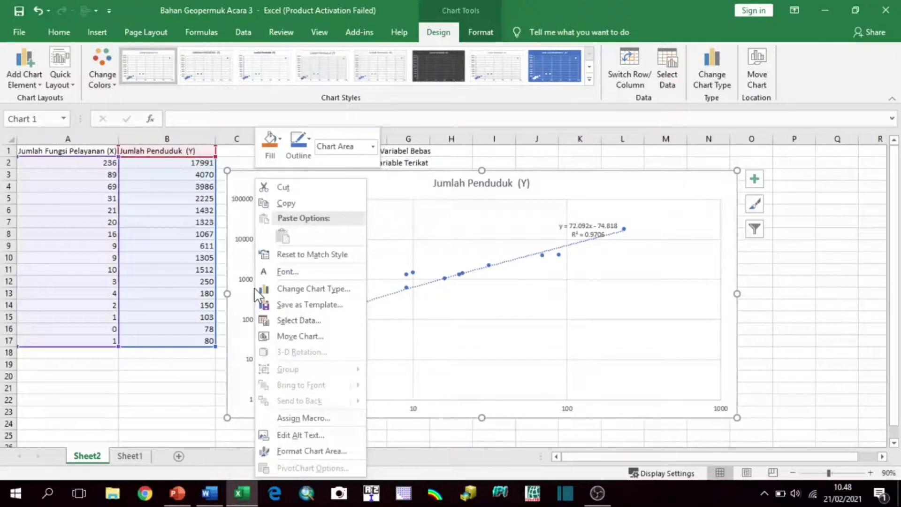
click(236, 271)
click(247, 275)
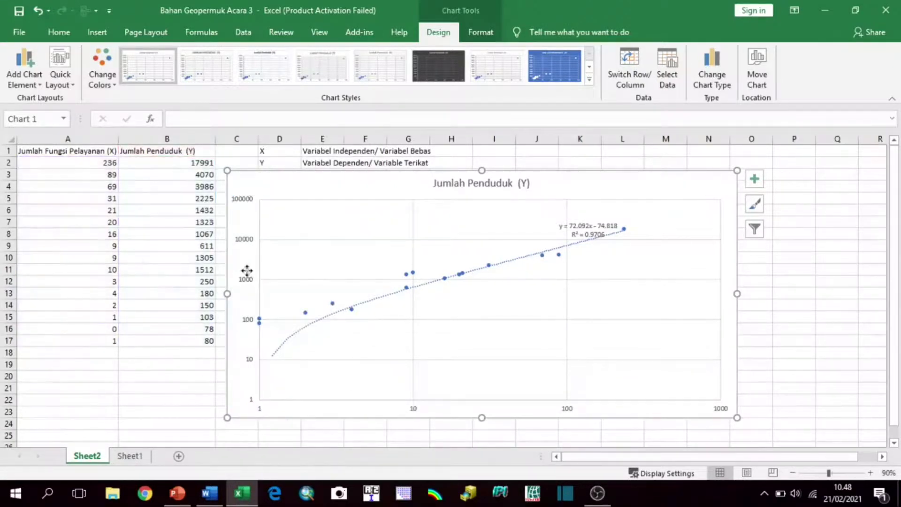
right_click(247, 270)
key(Escape)
drag(226, 307, 271, 306)
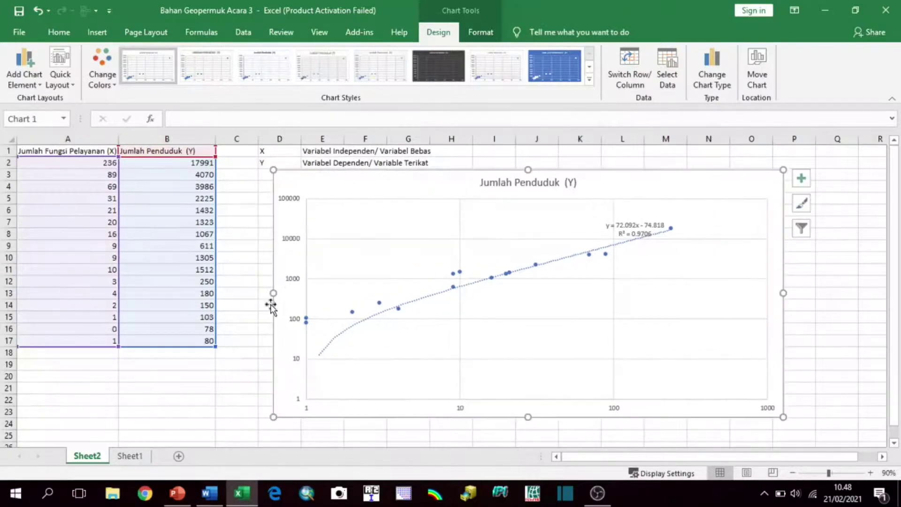
Add minor gridlines to both the vertical and the horizontal axis of the scatter chart
click(292, 281)
right_click(293, 280)
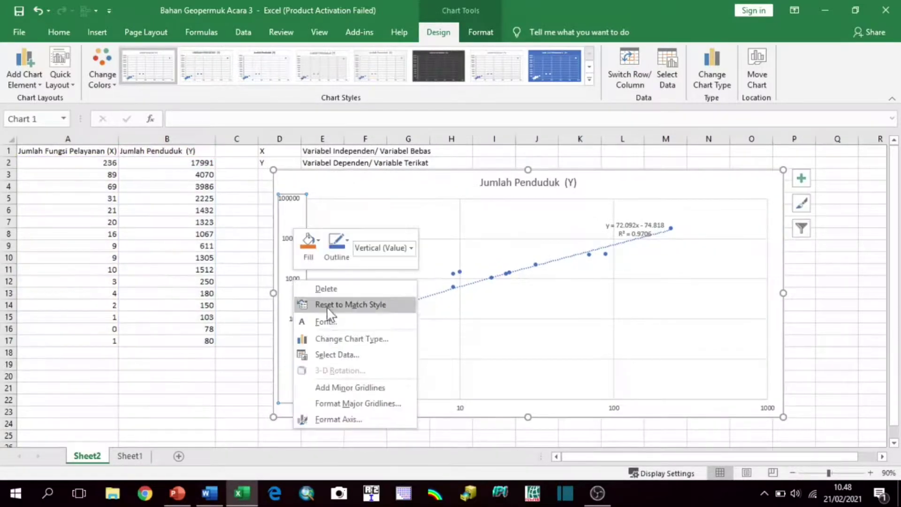
click(355, 393)
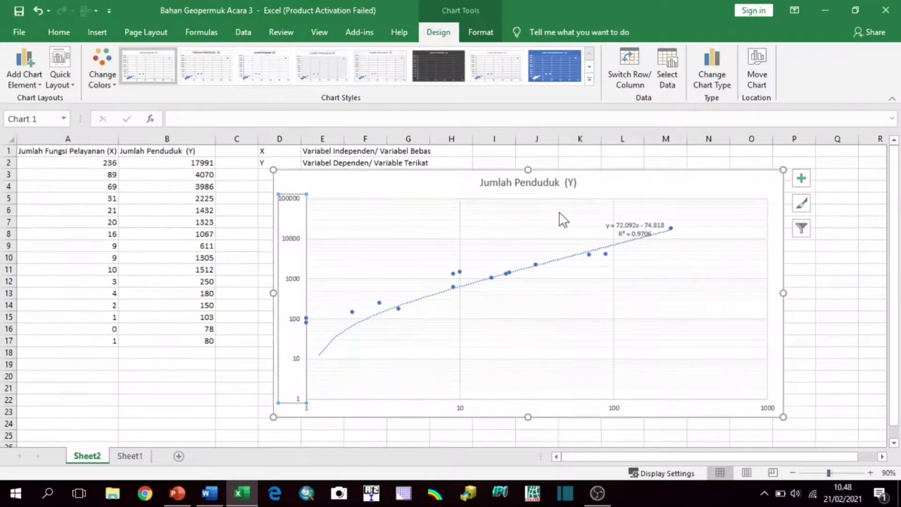
click(613, 410)
right_click(613, 409)
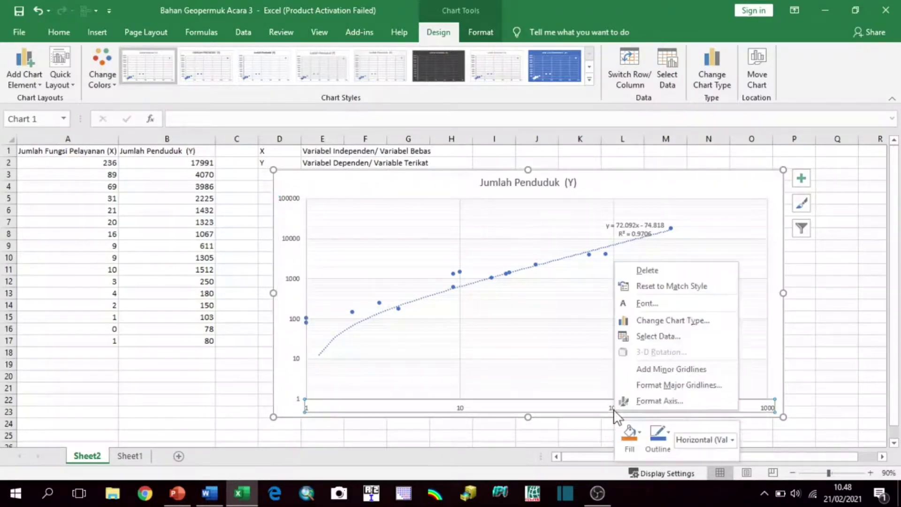
click(664, 373)
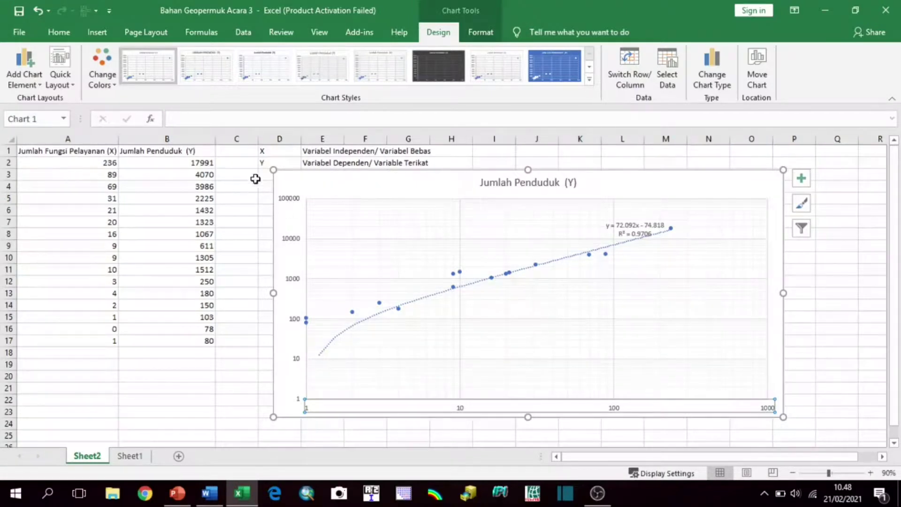
Add axis titles on both axes and a legend to the scatter chart
click(807, 185)
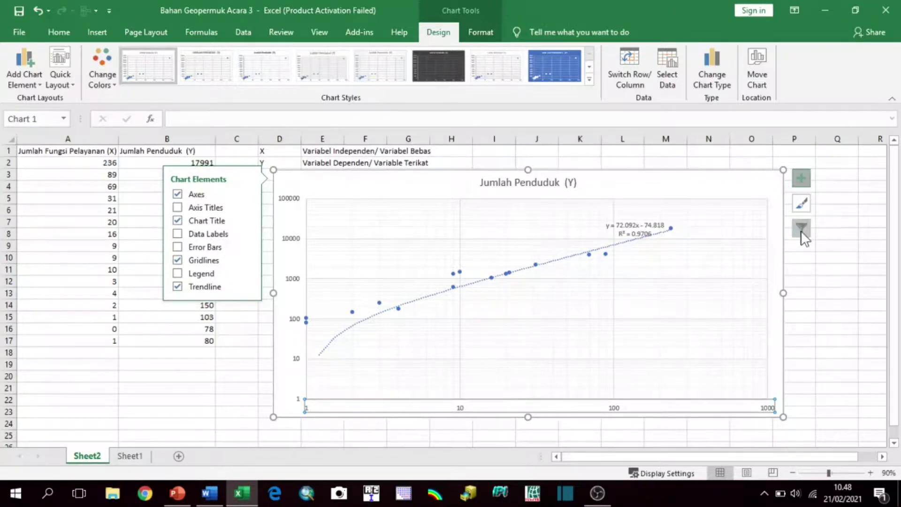
click(215, 207)
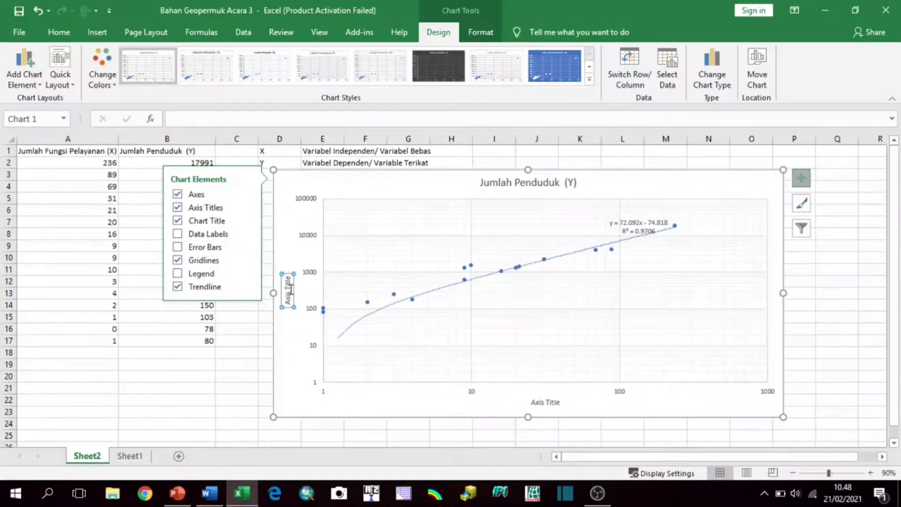
click(289, 297)
click(544, 403)
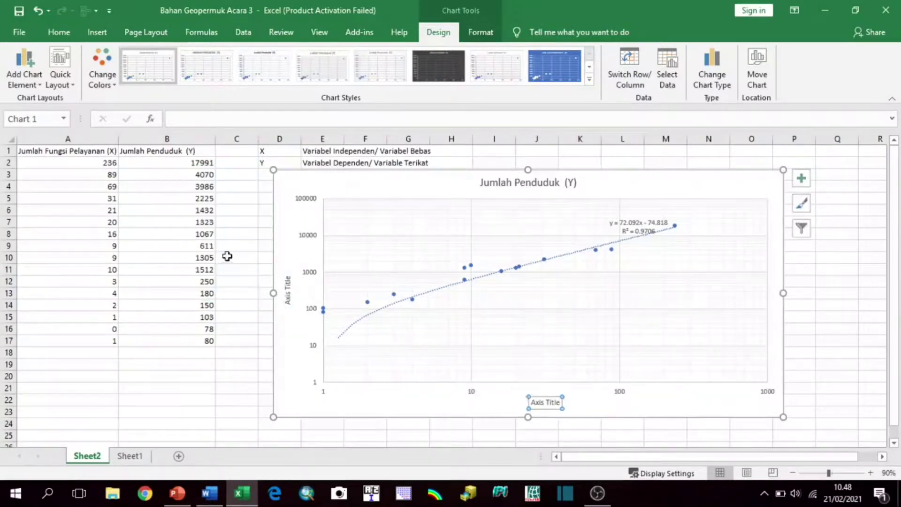
click(801, 178)
click(177, 273)
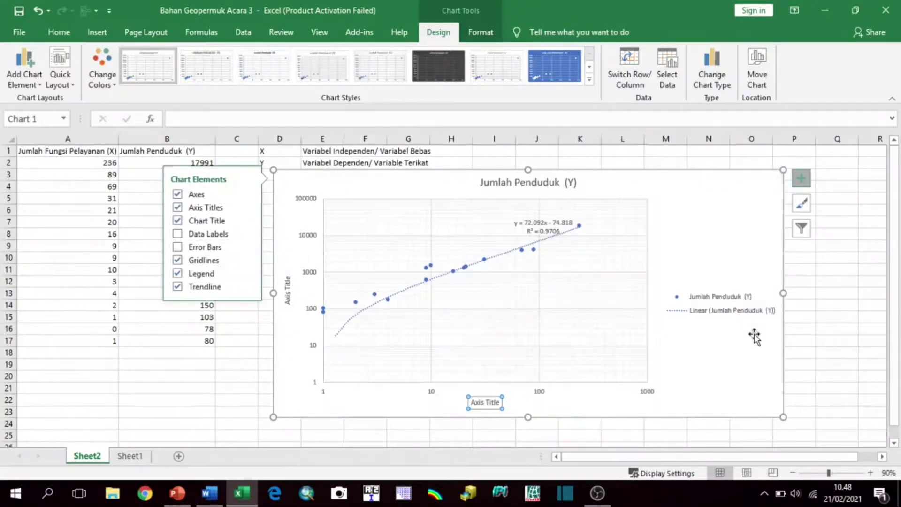
Shift the chart slightly down and move the trendline equation and R-squared label clear of the line, near the plot's upper middle
click(511, 221)
drag(648, 175, 649, 182)
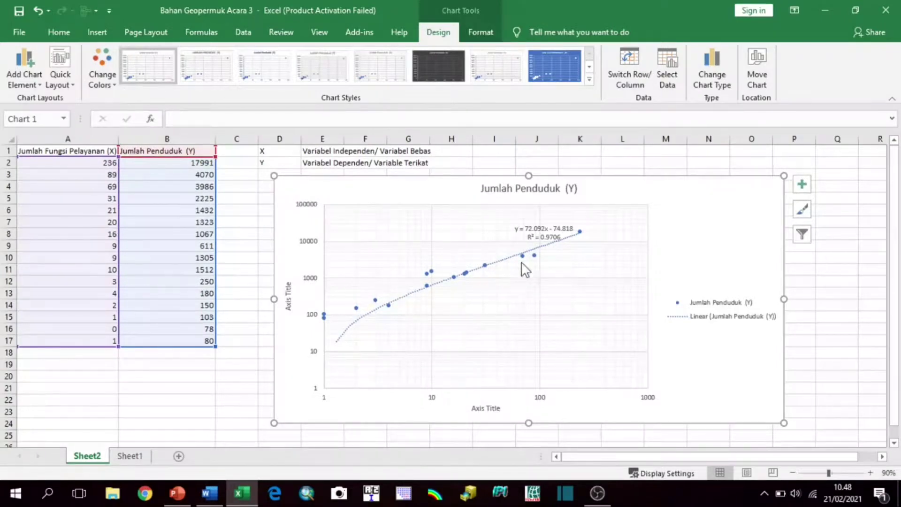
click(545, 233)
drag(556, 222, 519, 207)
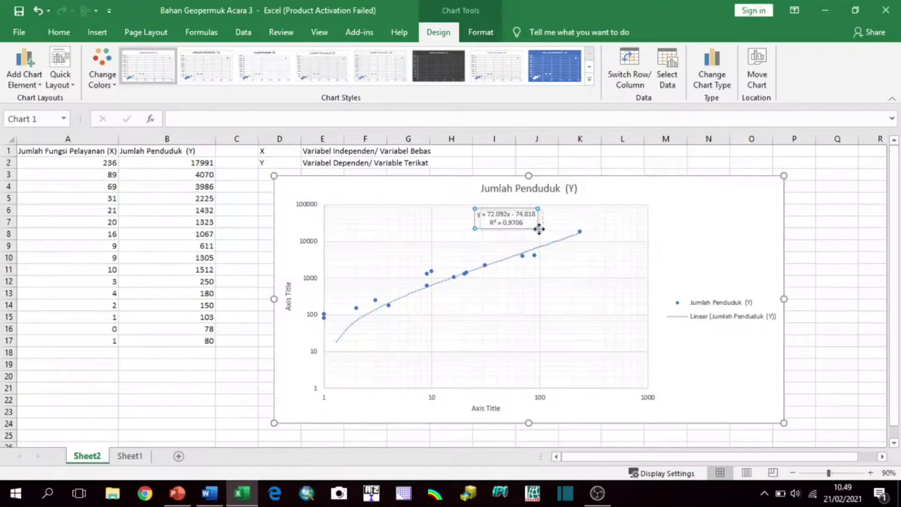
drag(547, 236, 539, 231)
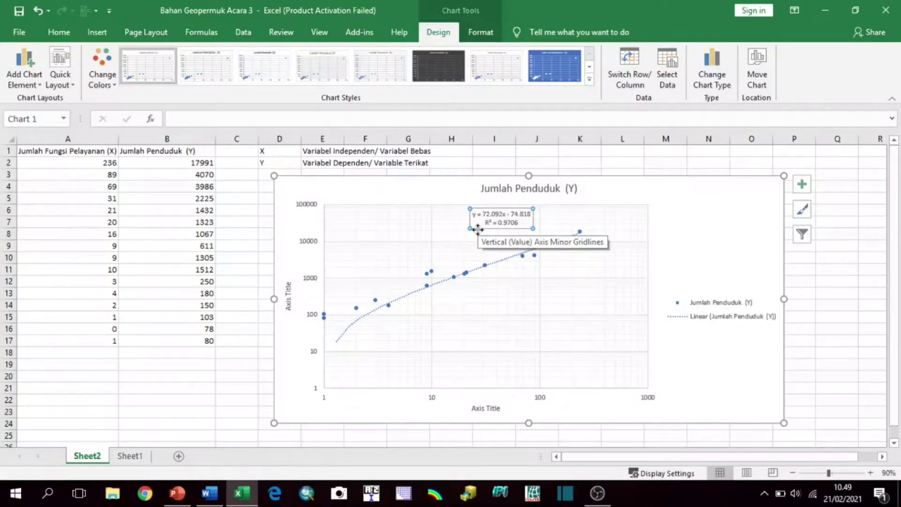
Review the independent and dependent variable descriptions in E1 and E2 together with the trendline equation on the chart
click(332, 154)
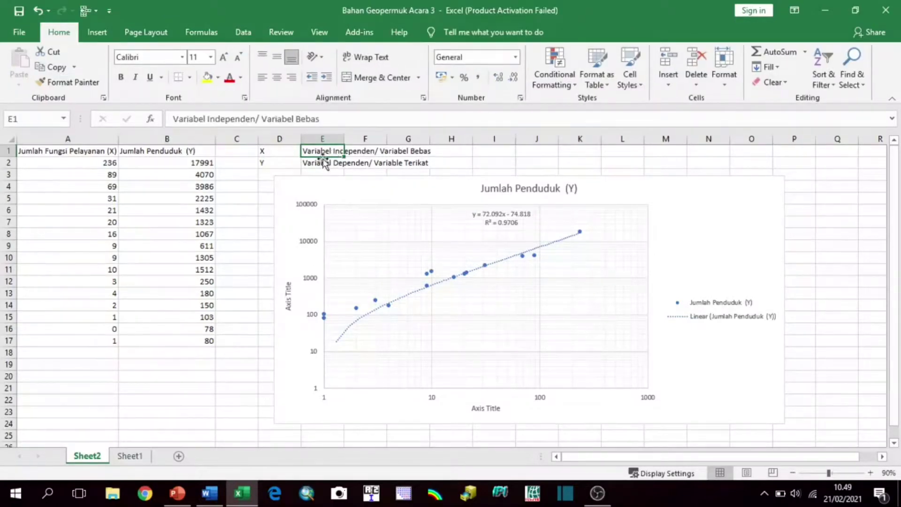
click(325, 166)
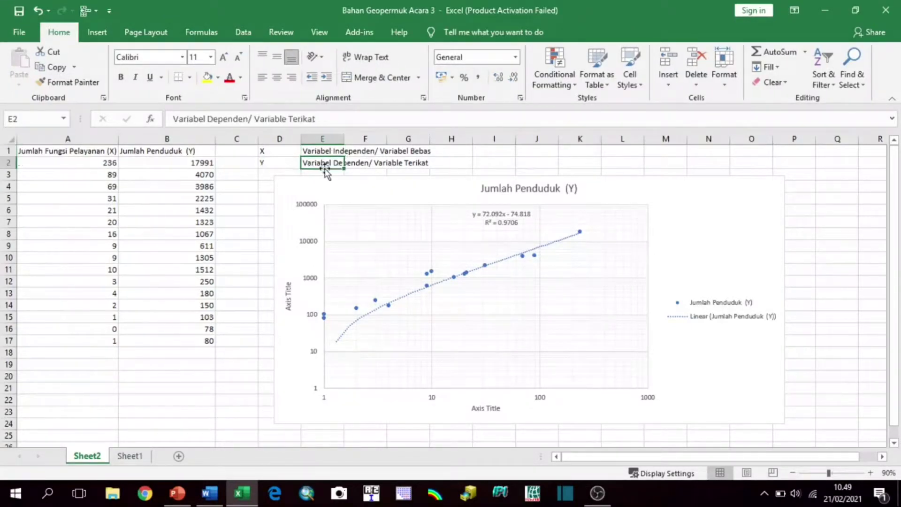
click(449, 165)
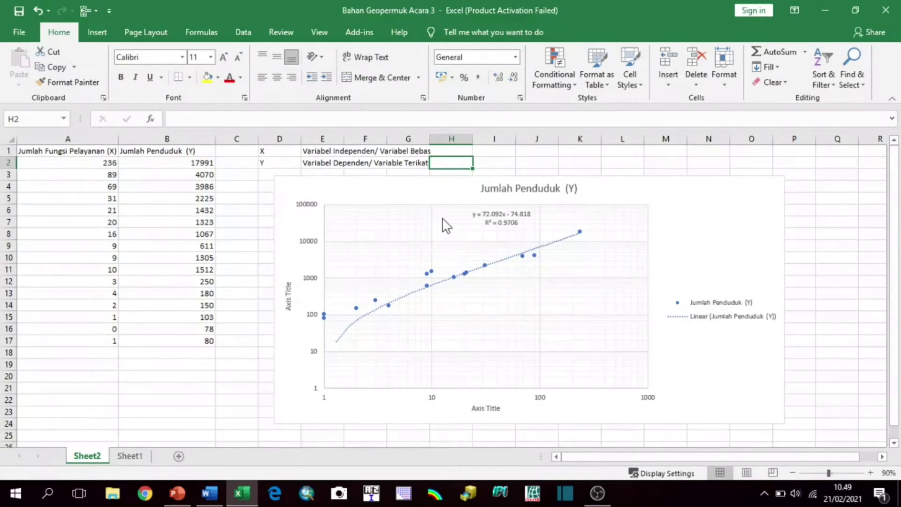
click(488, 218)
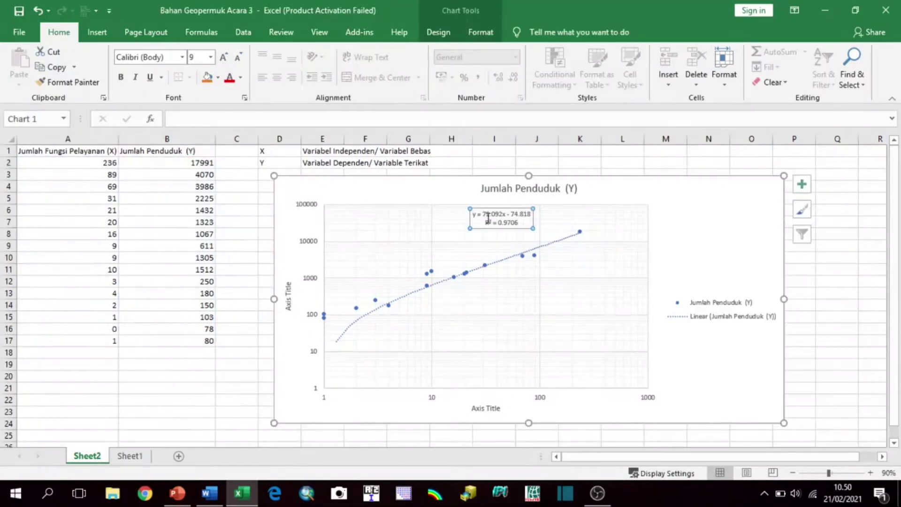
click(682, 196)
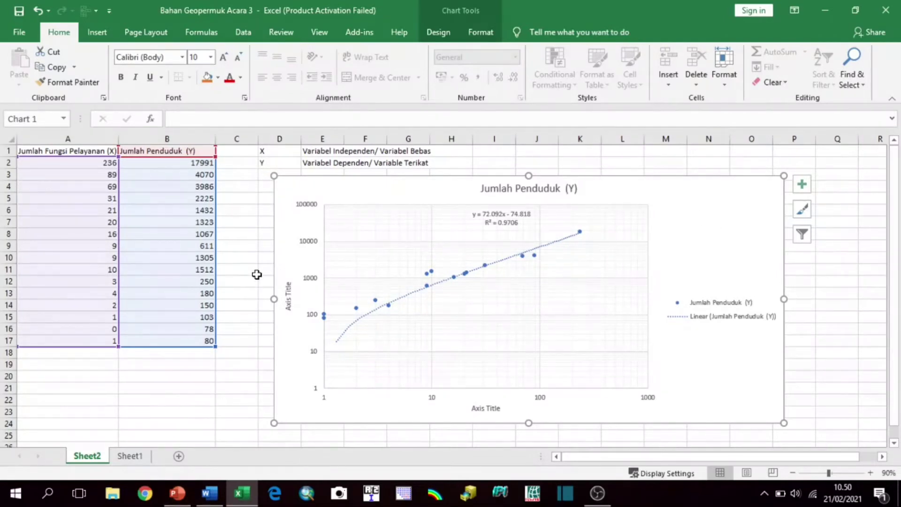
Switch to the PPT ACARA III presentation in PowerPoint, show slide 17 as a slide show and advance to the Daftar Pustaka slide
click(177, 493)
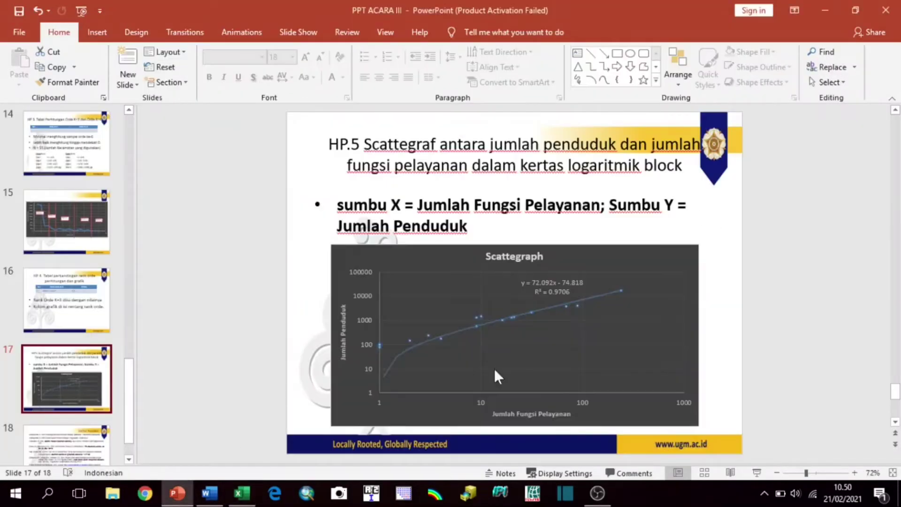
click(750, 473)
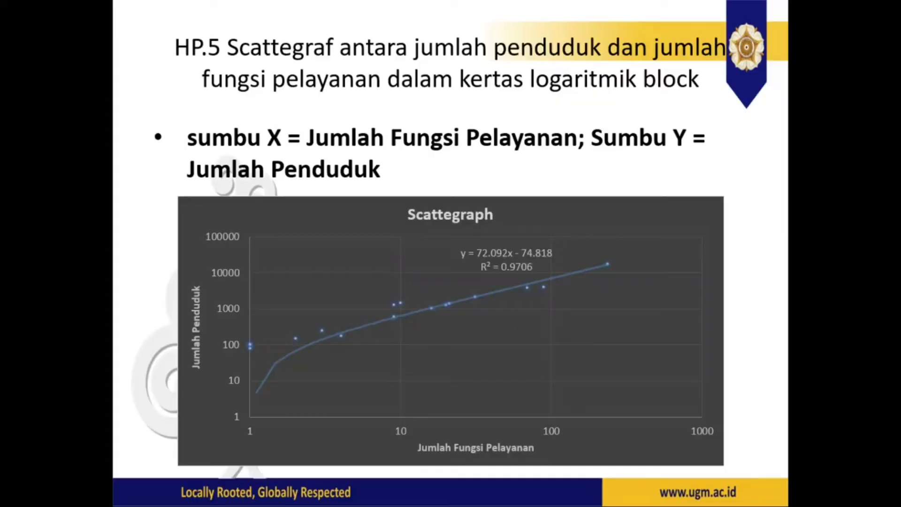
click(260, 128)
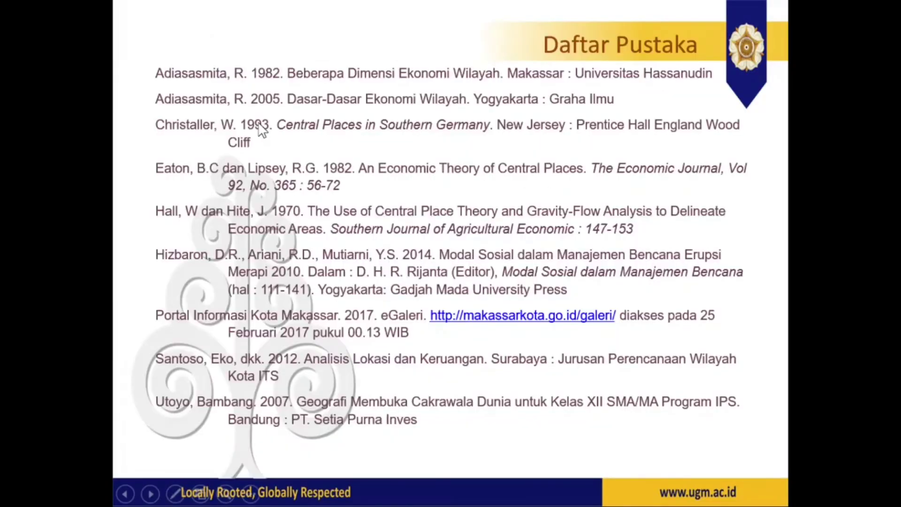